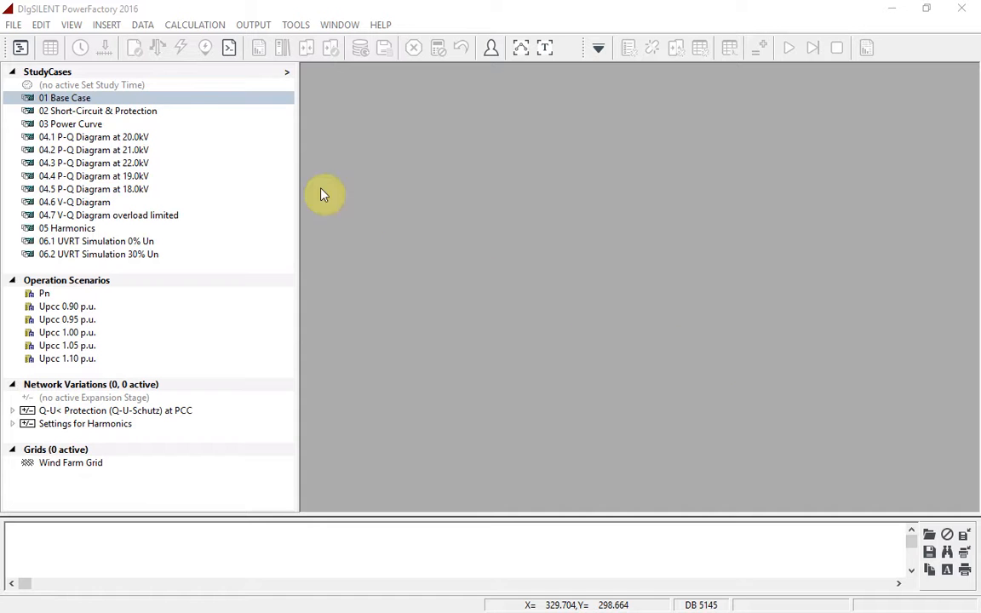
- Activate the study case 01 Base Case
right_click(167, 99)
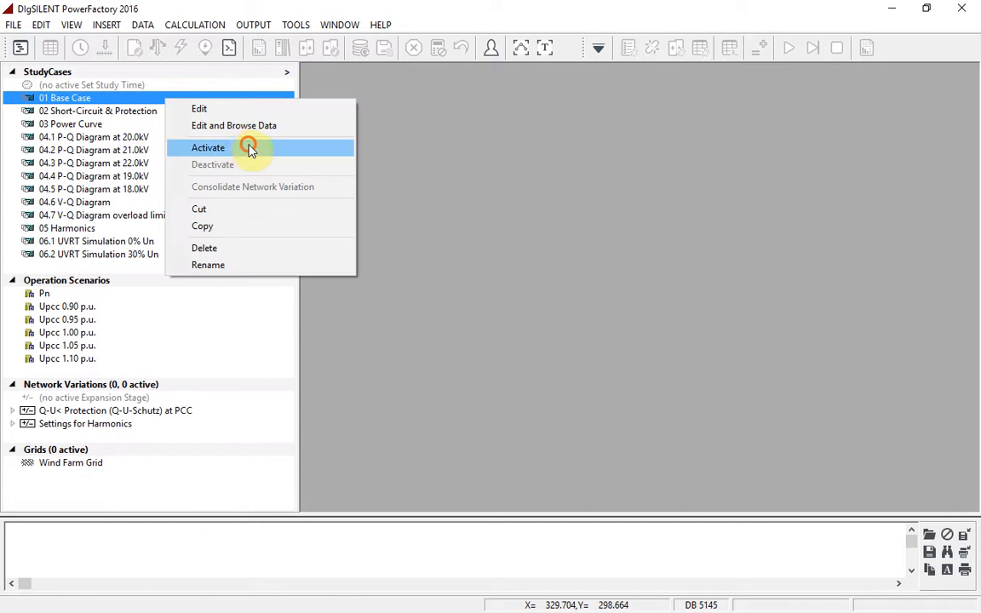
left_click(250, 149)
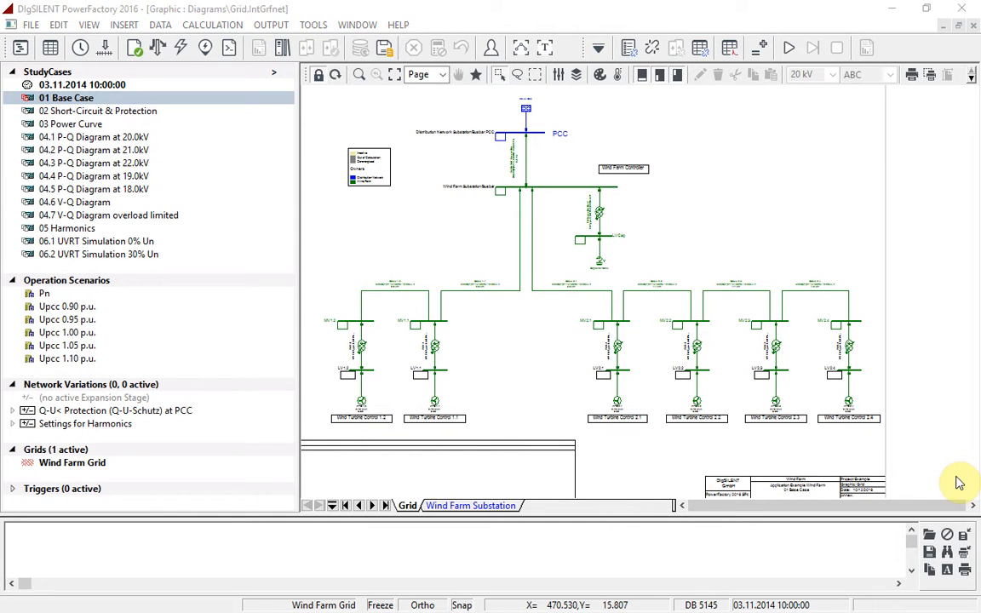
- Examine the detailed graphic of the substation behind the Wind Farm Substation busbar and return to the Grid diagram
right_click(560, 187)
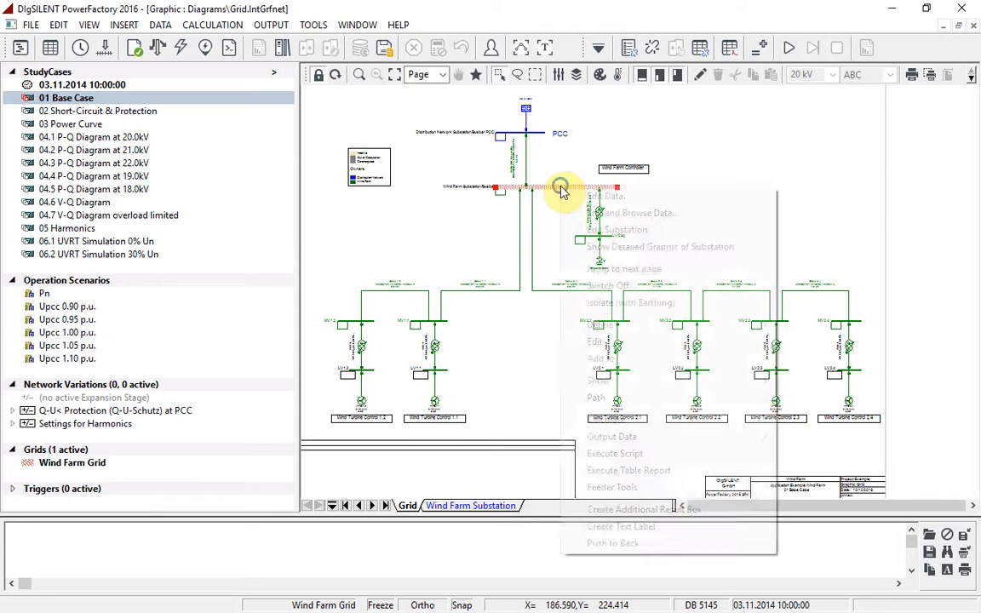
left_click(753, 249)
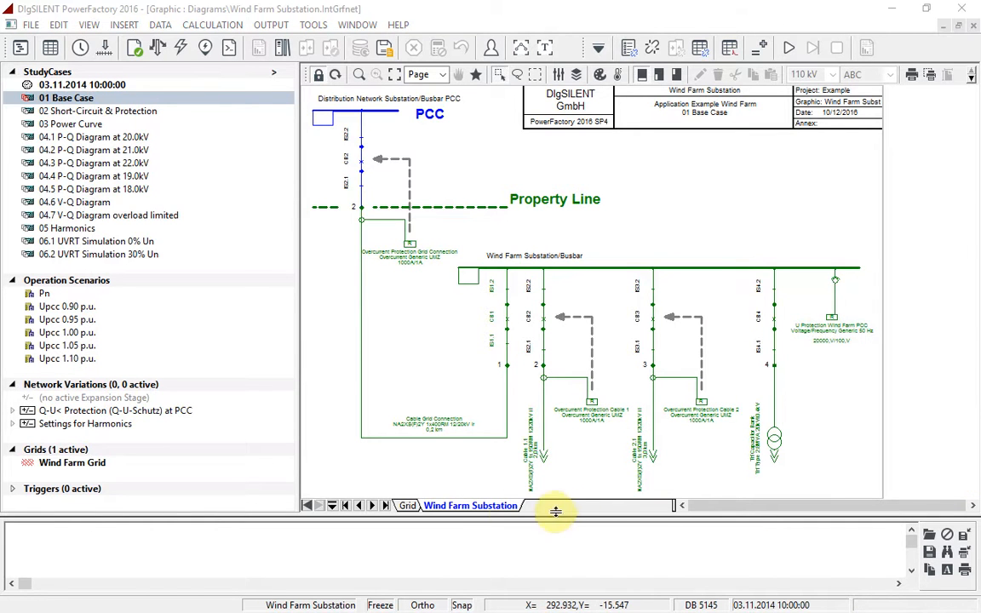
left_click(408, 505)
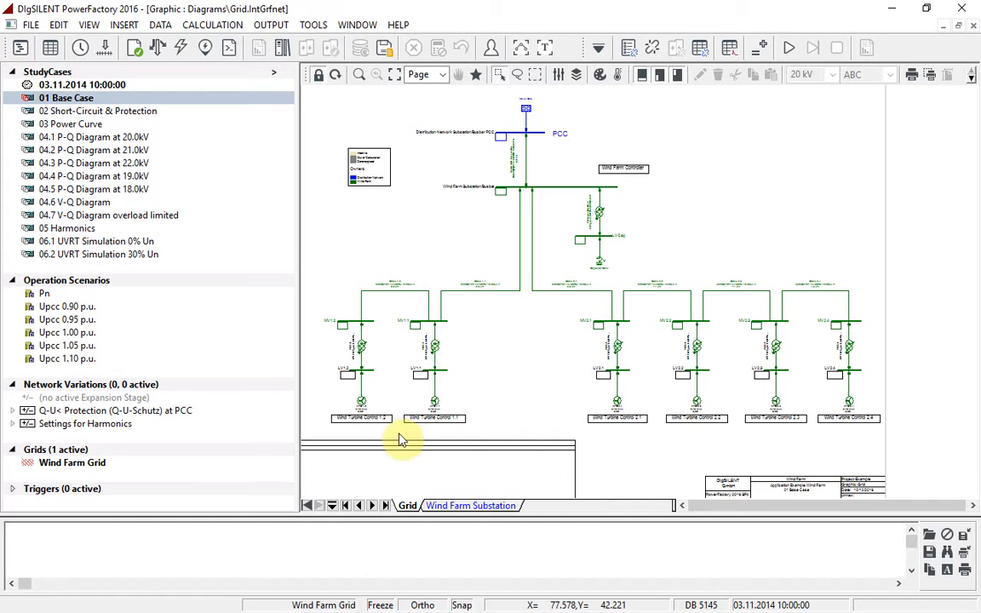
- Review the basic data, load flow settings and operational limits of static generator WTG 1.2
double_click(363, 402)
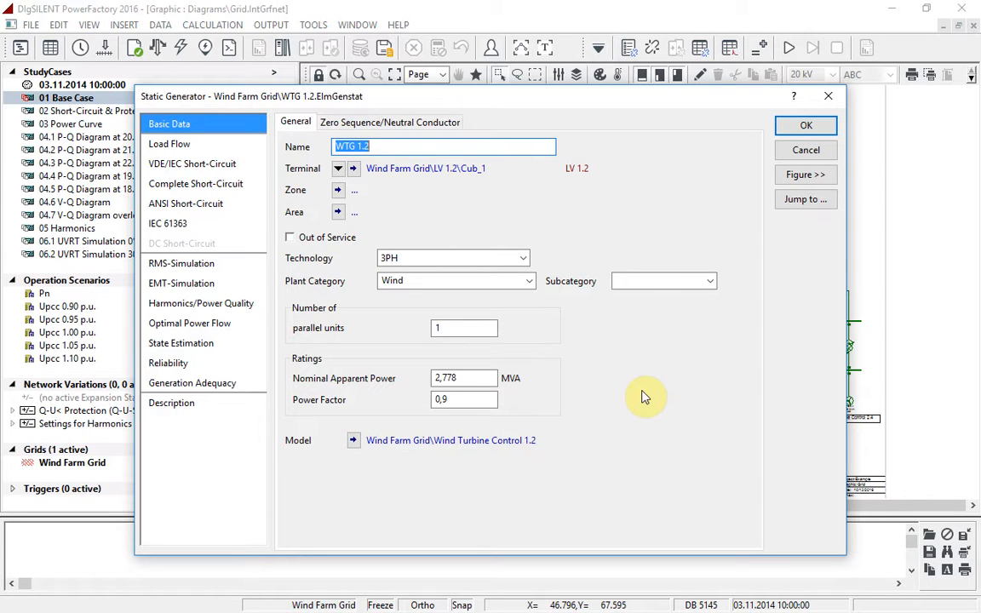
left_click(232, 144)
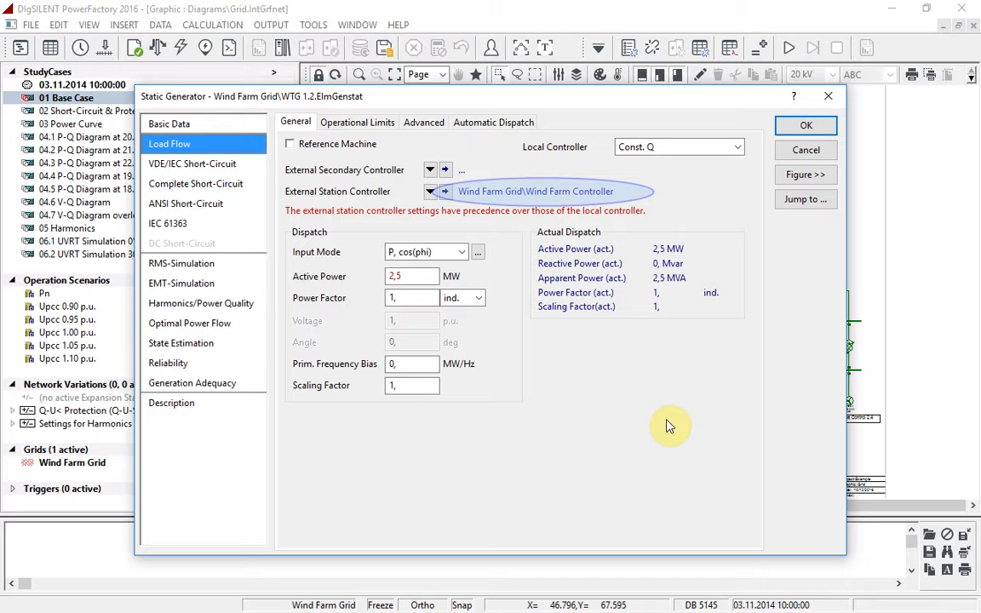
left_click(382, 122)
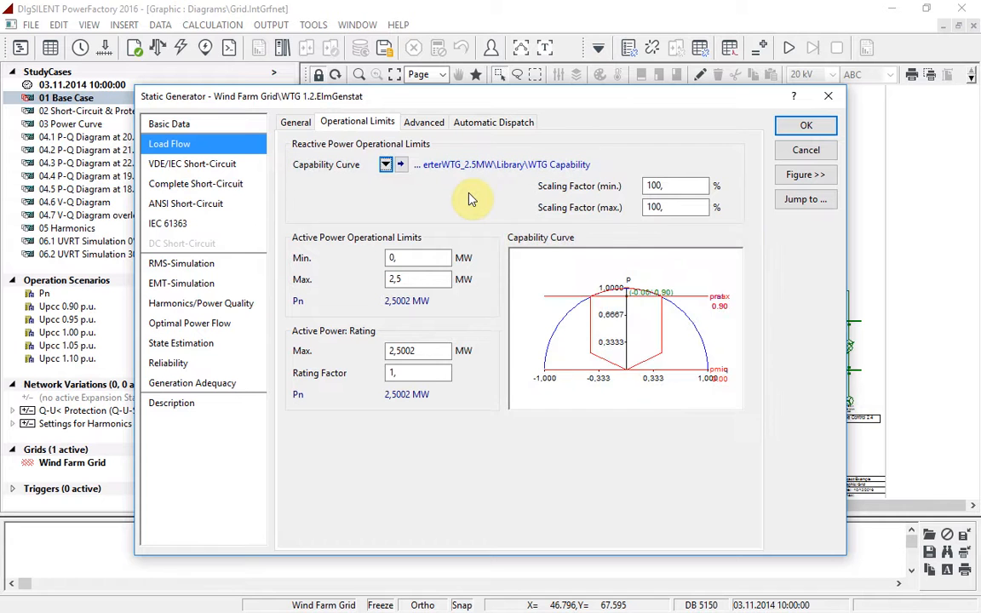
left_click(800, 126)
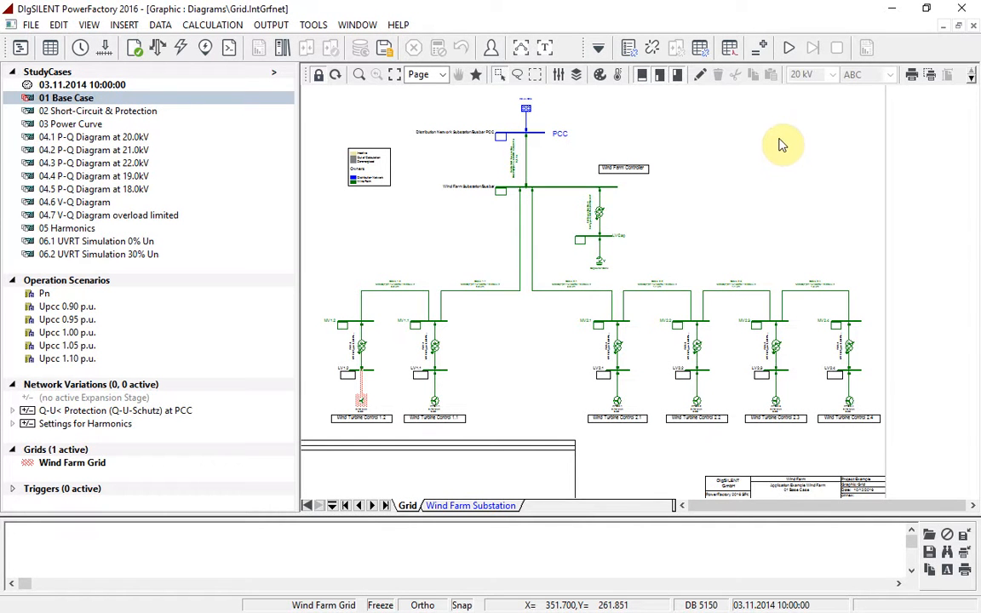
- Review the Wind Farm Controller's load flow control settings and its reactive power distribution among the machines
left_click(626, 172)
double_click(626, 172)
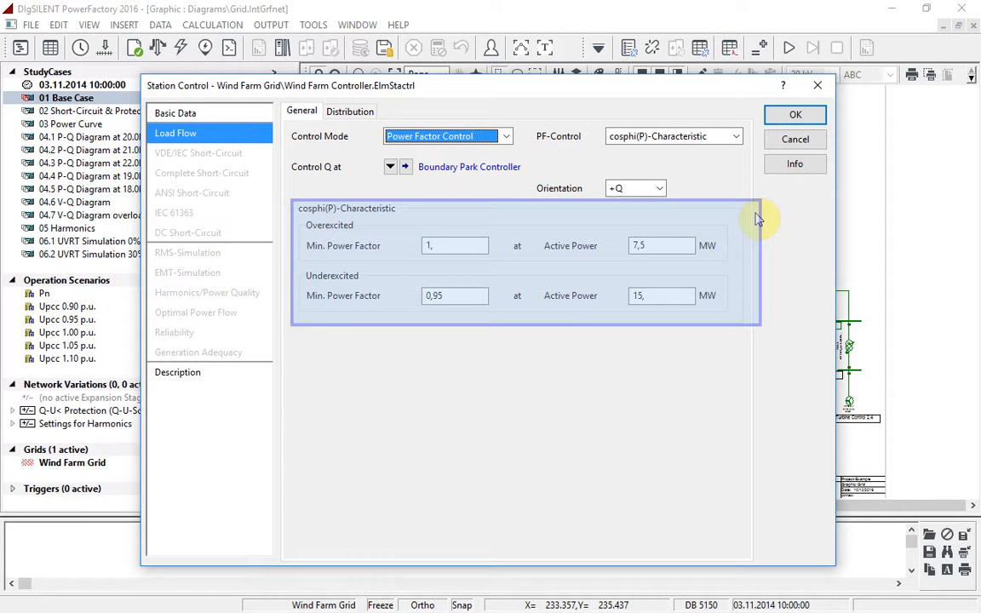
left_click(357, 110)
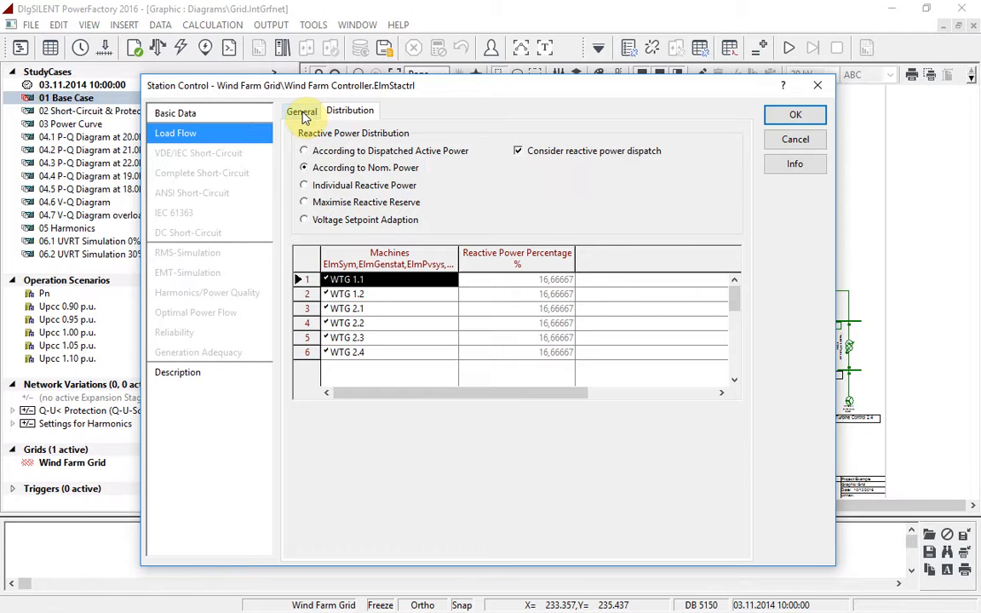
left_click(304, 116)
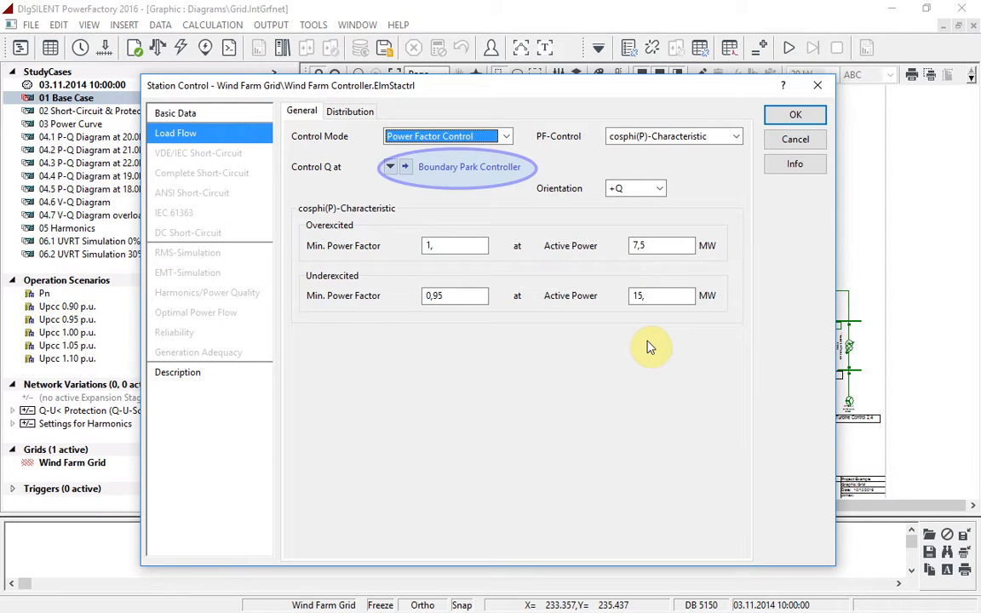
left_click(792, 138)
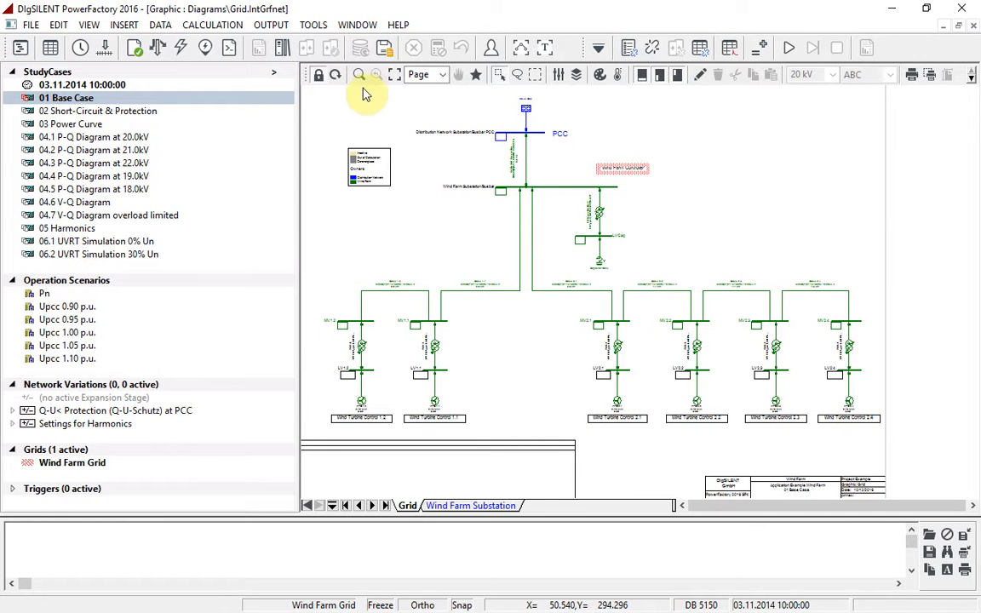
- Unfreeze the Grid diagram and insert a branch-off terminal into Cable 1.1 at 1 km, without switches
left_click(318, 75)
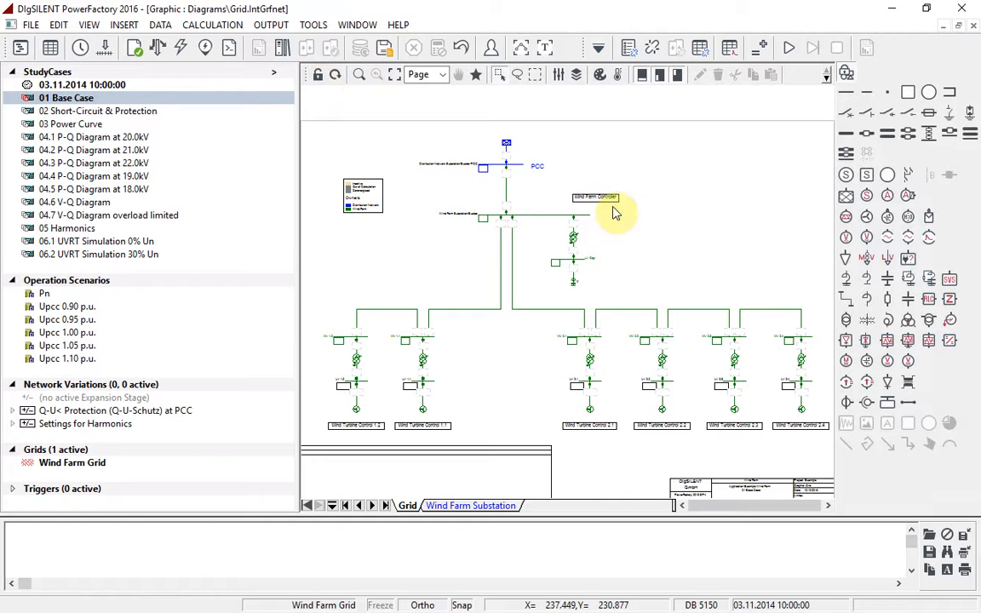
left_click(886, 93)
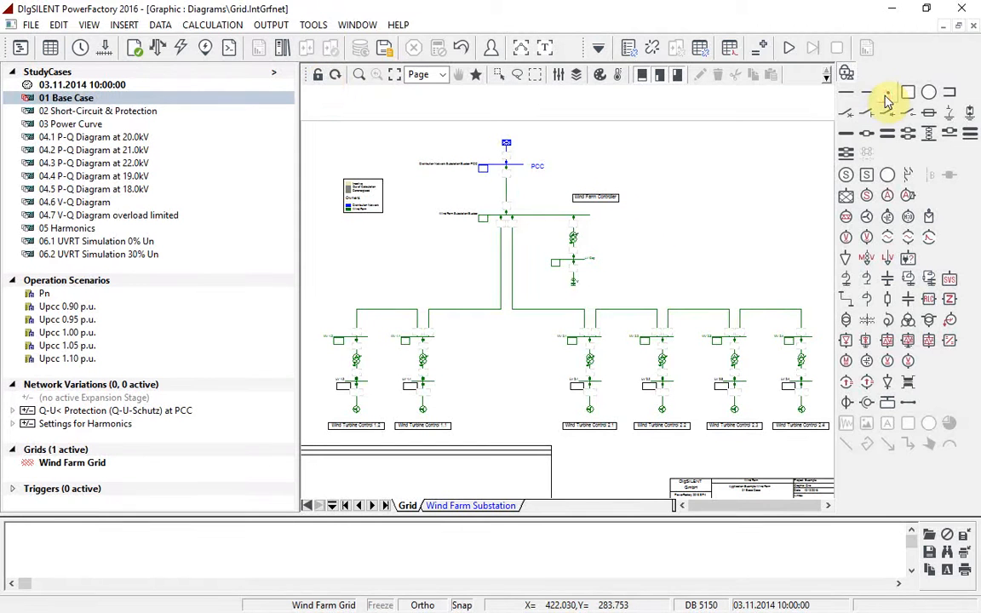
left_click(474, 308)
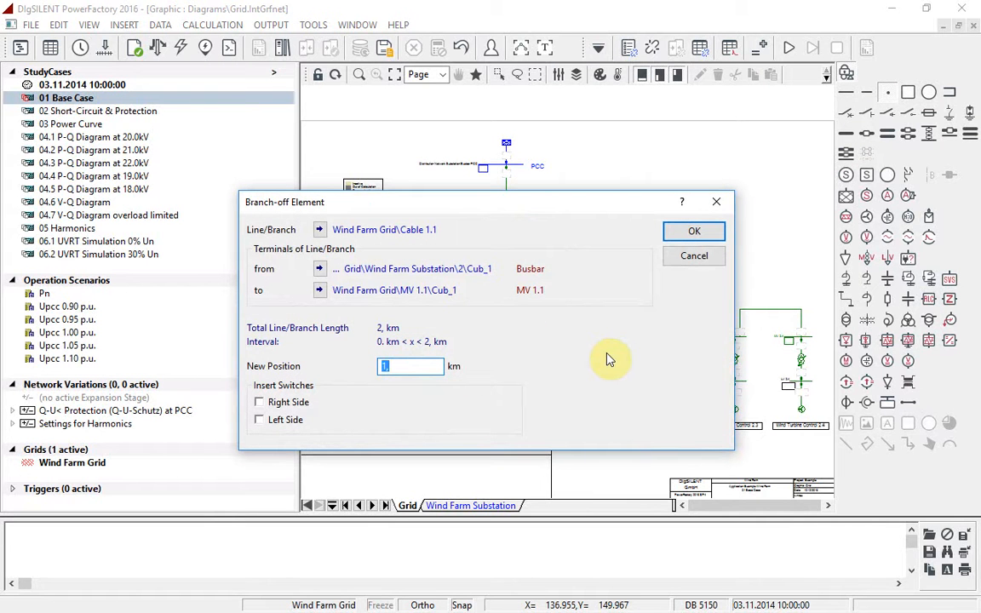
left_click(678, 237)
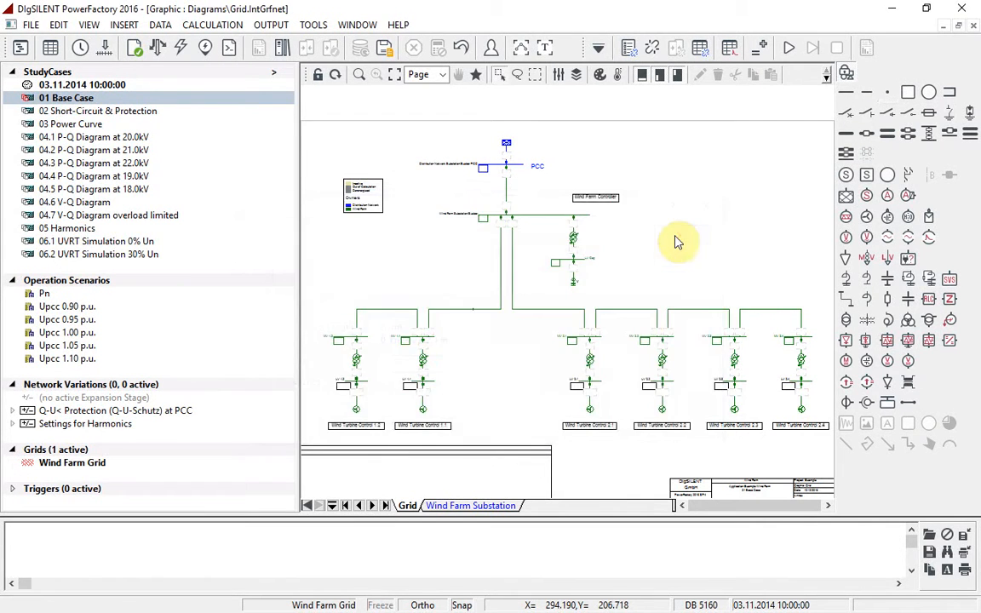
- Place the FullyRatedConverterWTG_2.5MW project template below the new branch-off terminal on Cable 1.1
left_click(909, 177)
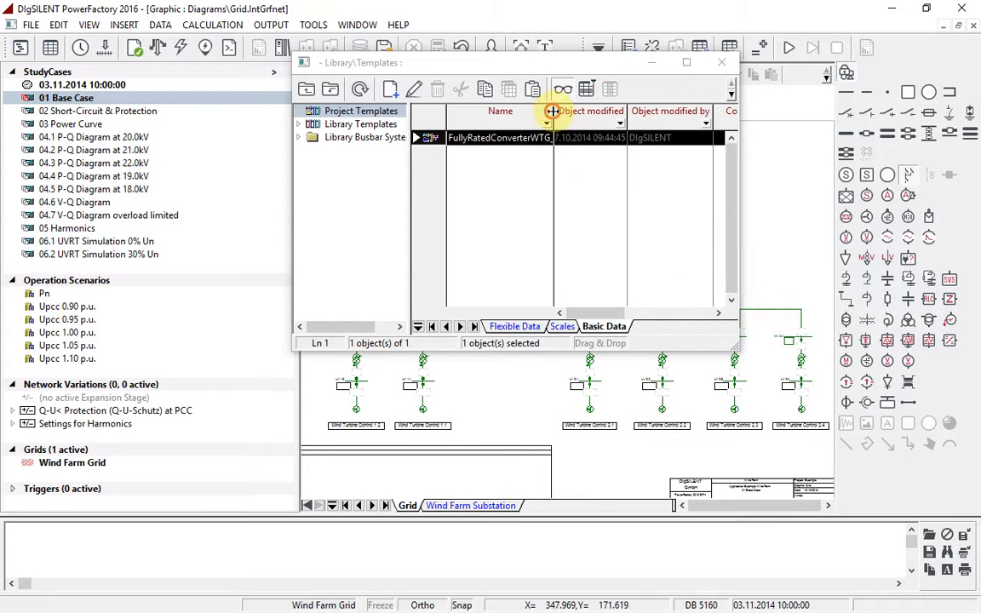
left_click_drag(552, 111, 623, 114)
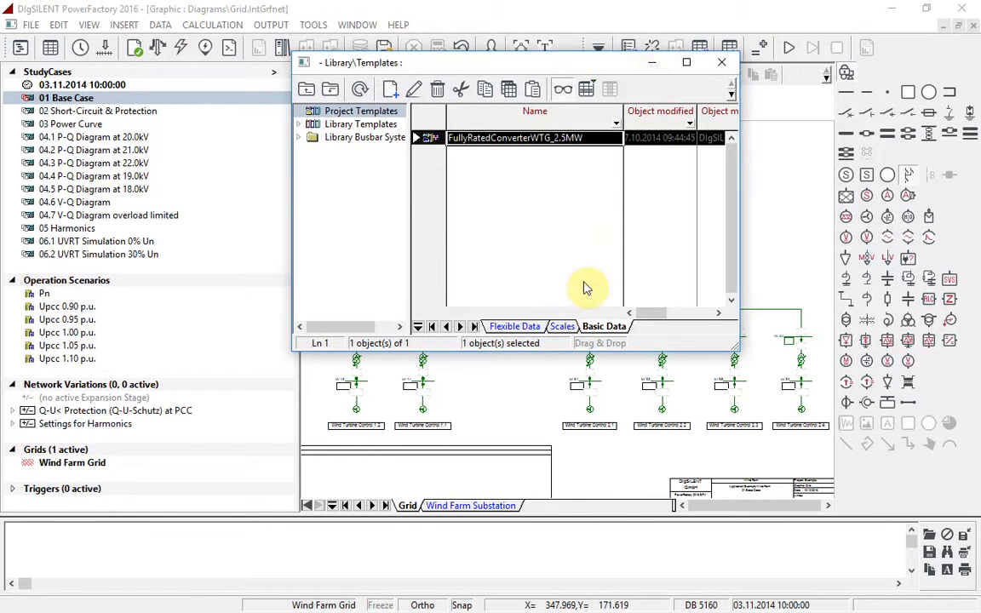
left_click(526, 382)
left_click(654, 64)
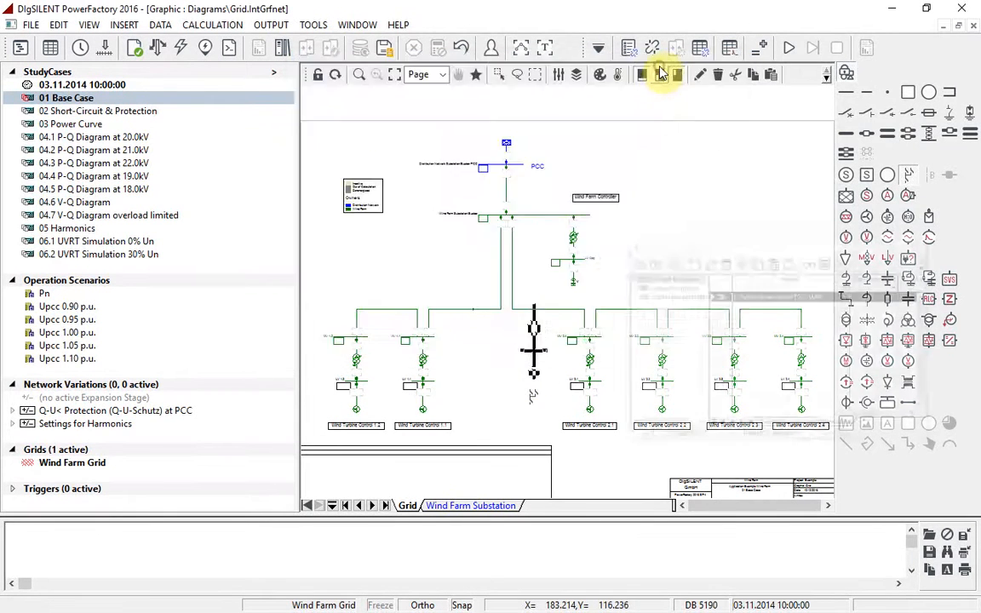
left_click_drag(533, 349, 472, 354)
left_click(472, 353)
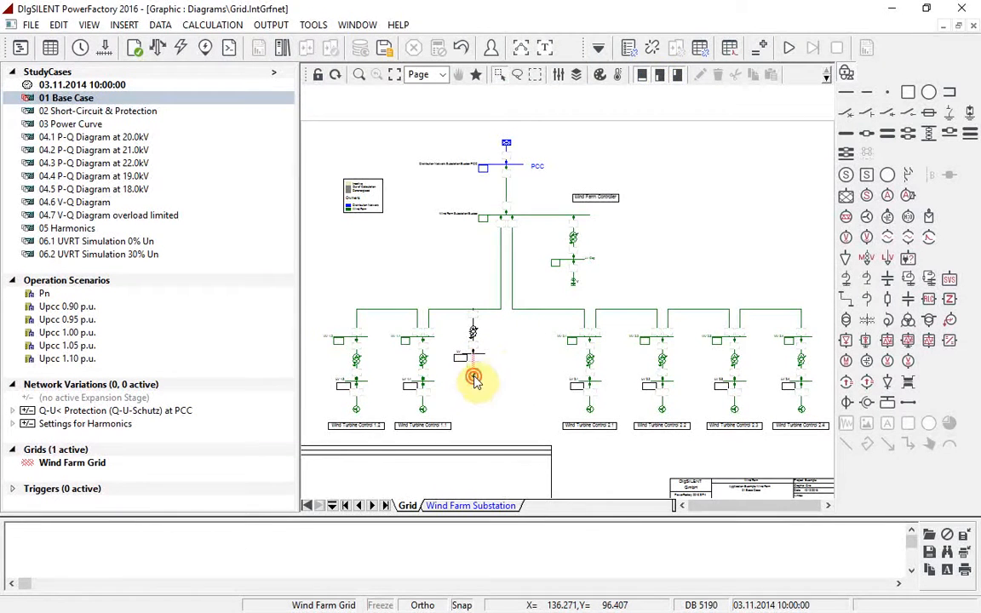
- Review the new WTG 2.5MW generator's load flow dispatch, operational limits and basic data
double_click(471, 378)
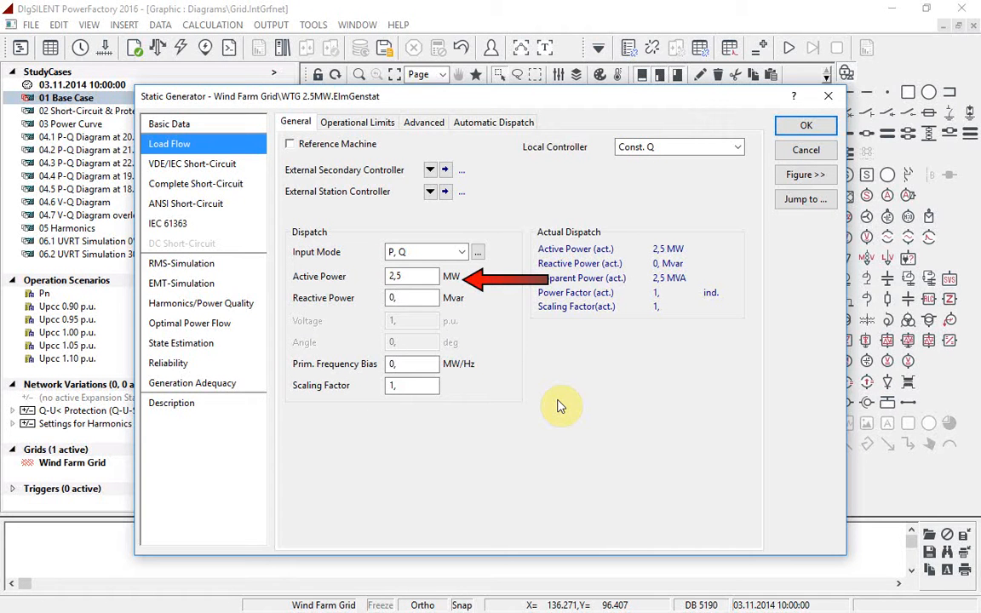
left_click(372, 125)
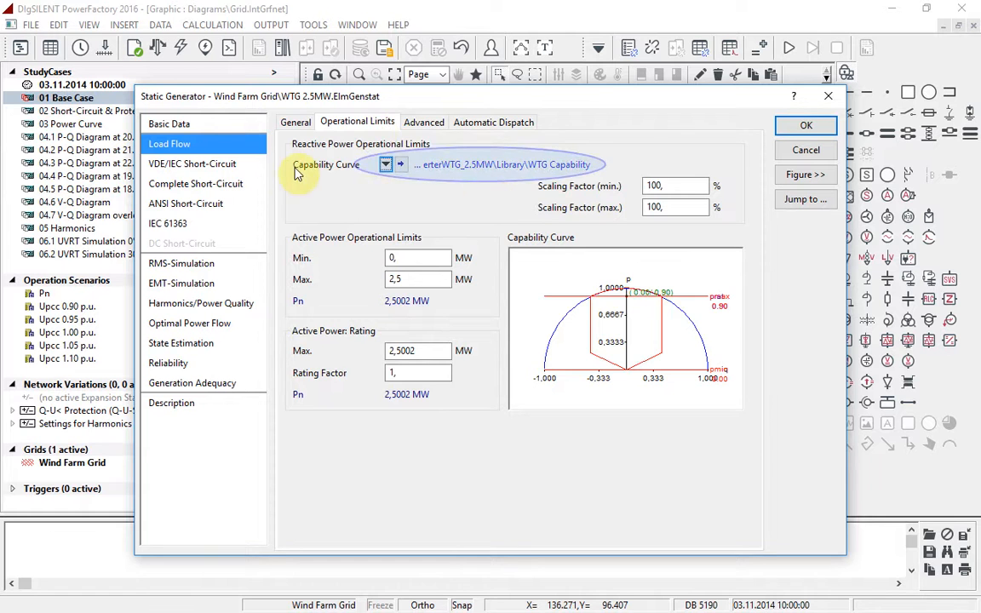
left_click(220, 124)
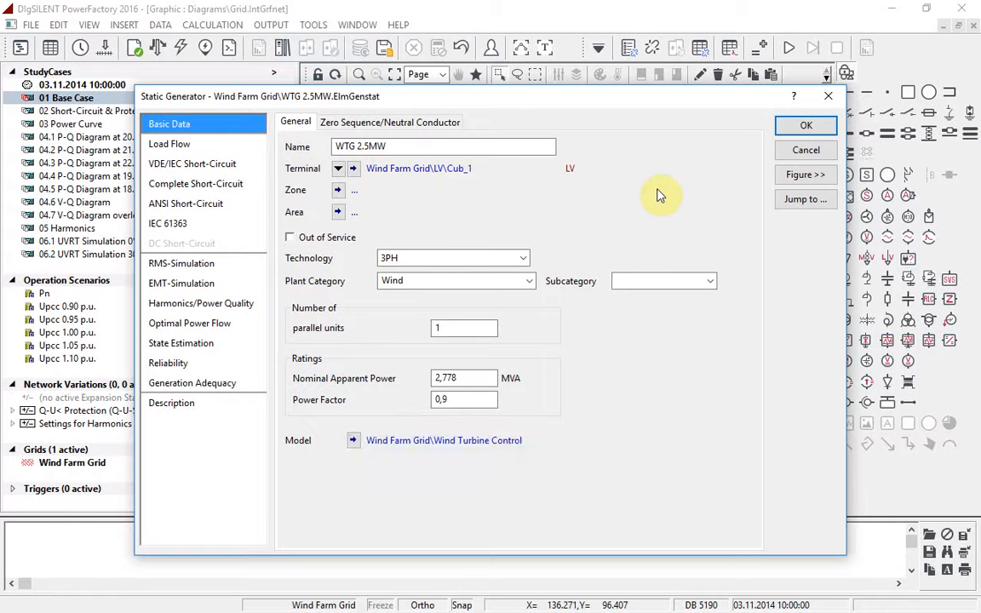
left_click(792, 128)
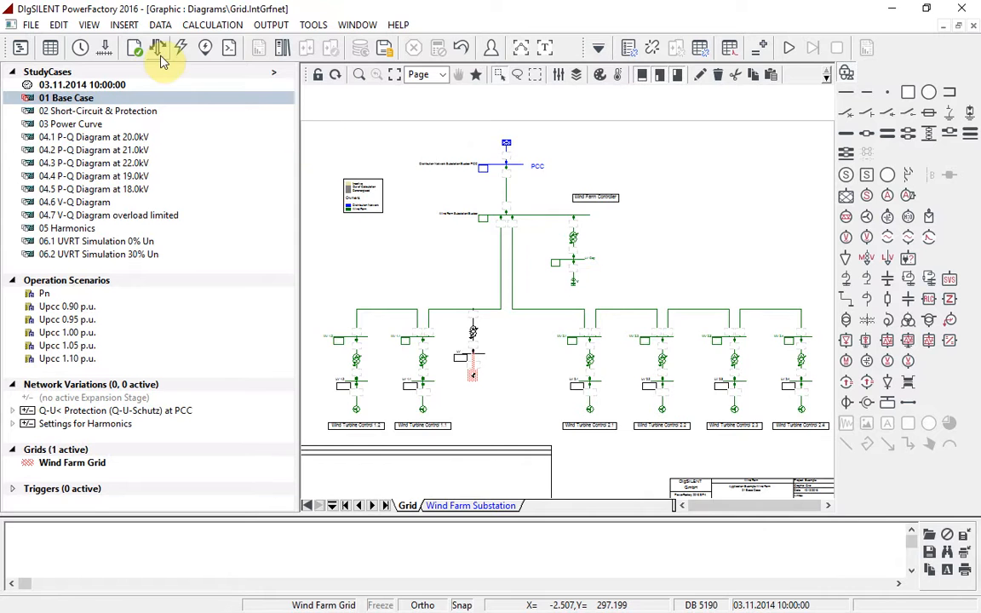
- Run a load flow calculation and compare the results of the new generator with those of WTG 1.1
left_click(158, 49)
left_click(759, 99)
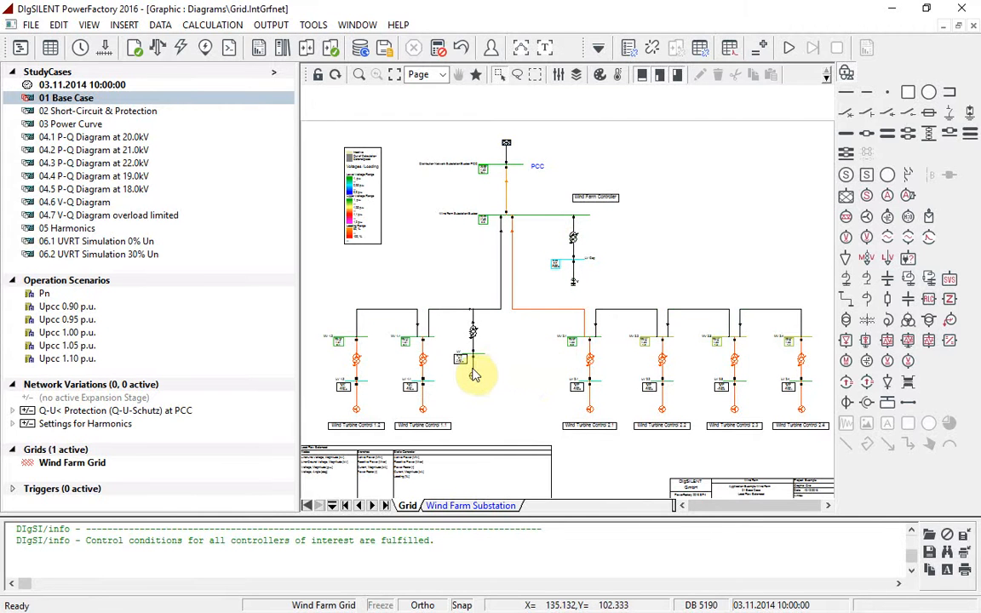
mouse_move(474, 375)
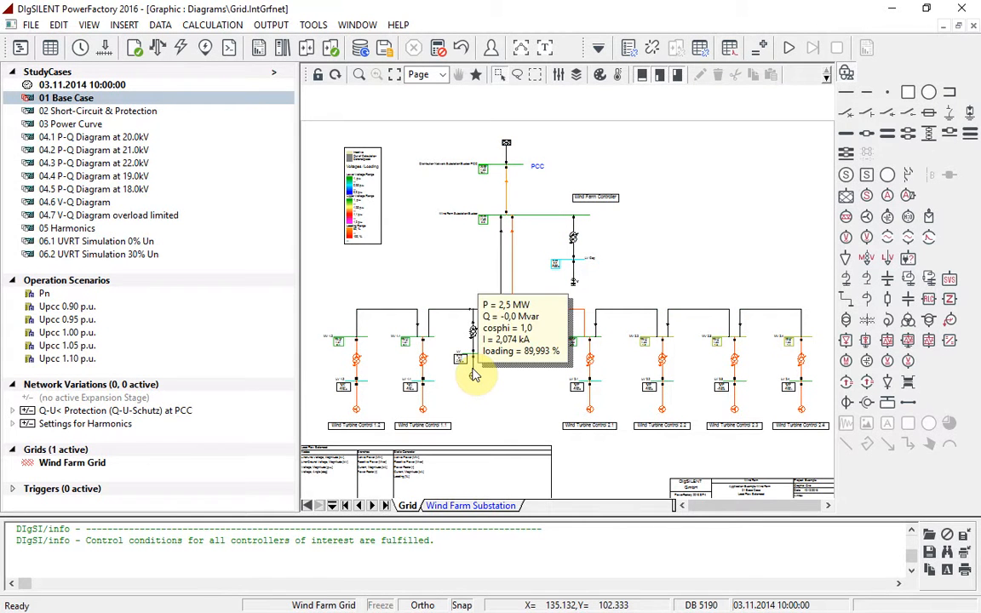
mouse_move(425, 407)
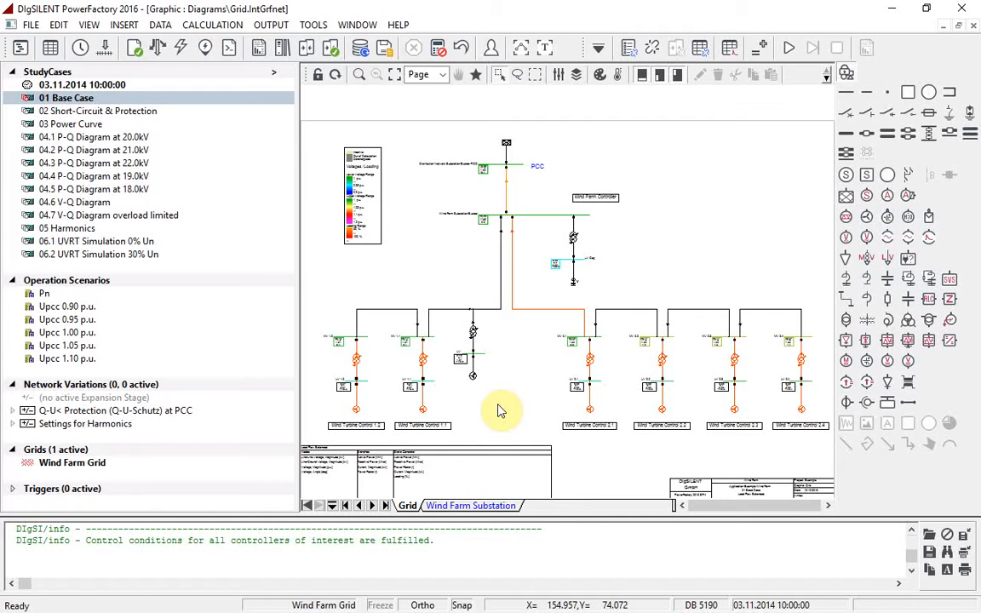
- Add the new WTG 2.5MW generator to the Wind Farm Controller station control and check the controller's machine list
right_click(477, 378)
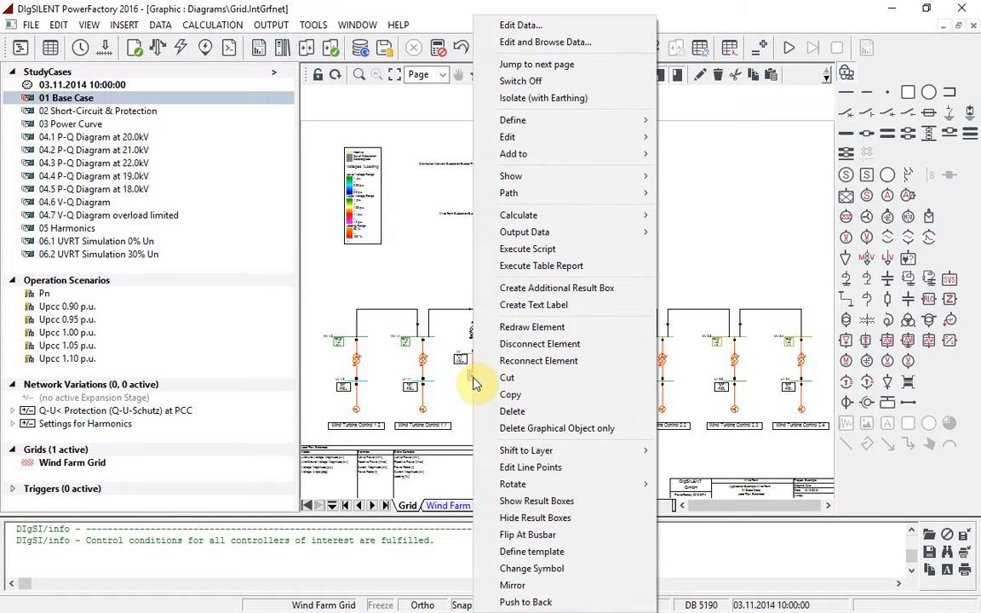
mouse_move(630, 155)
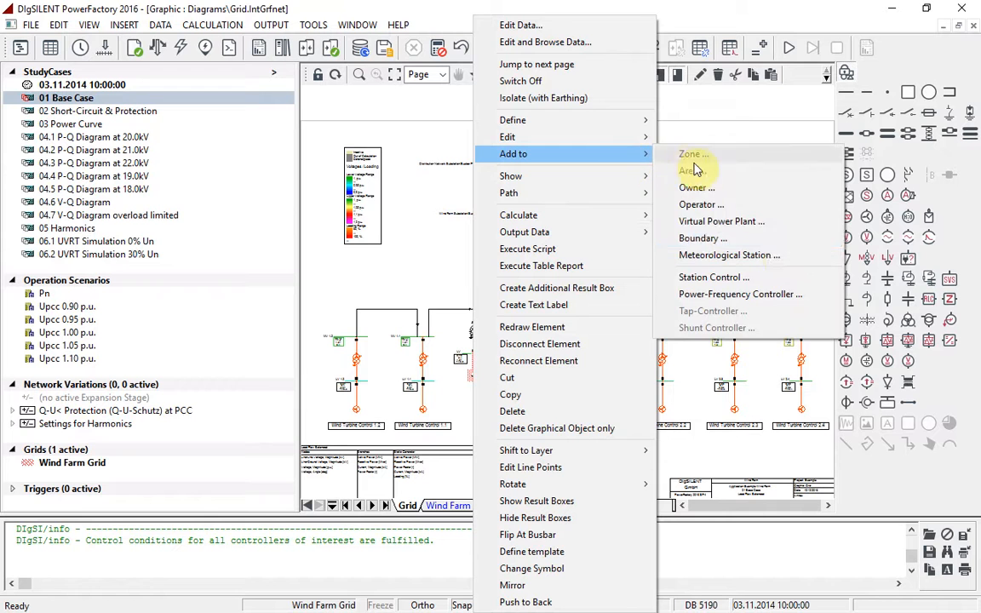
left_click(782, 279)
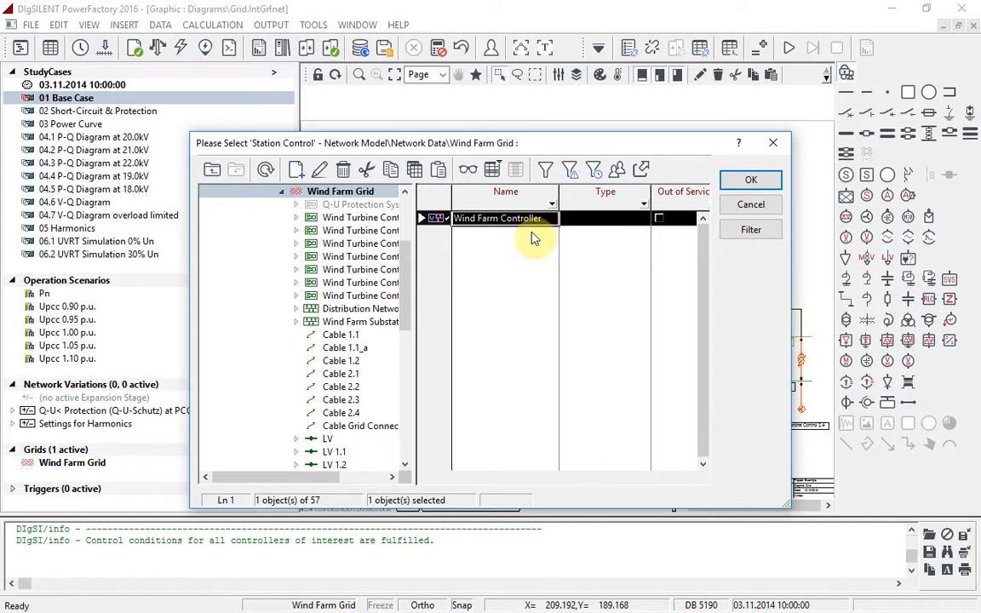
left_click(751, 180)
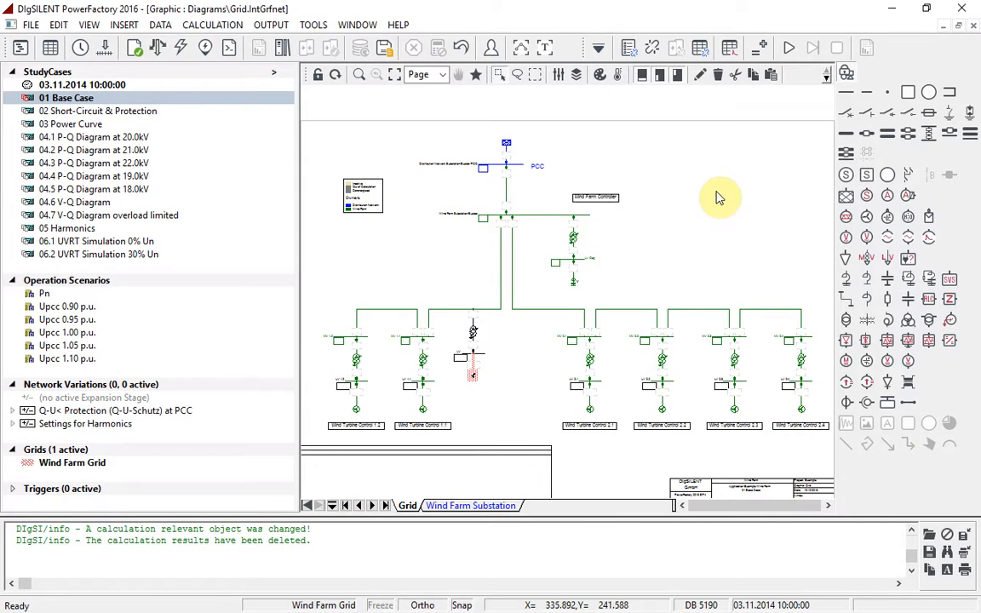
double_click(615, 199)
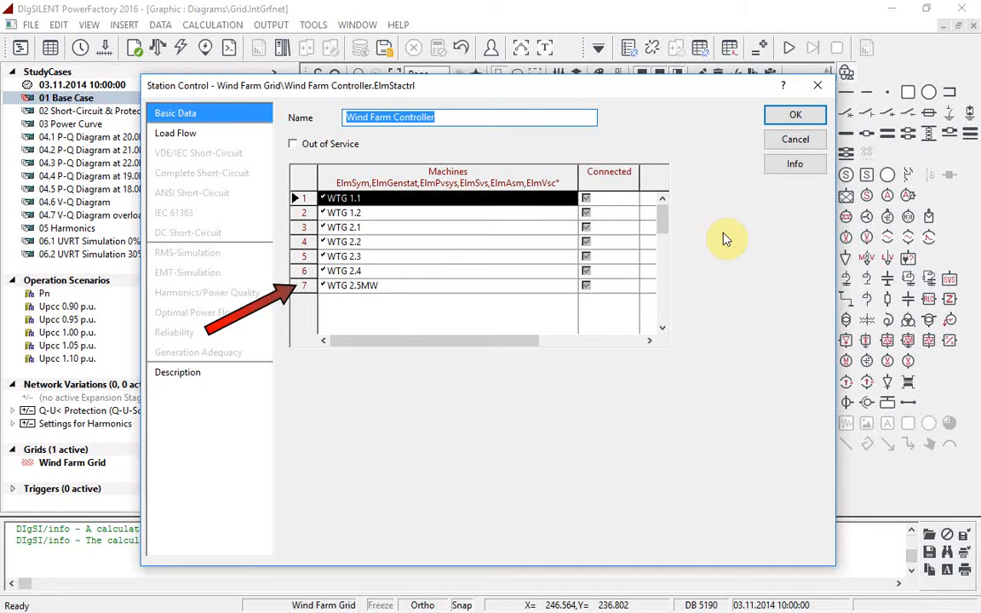
left_click(768, 116)
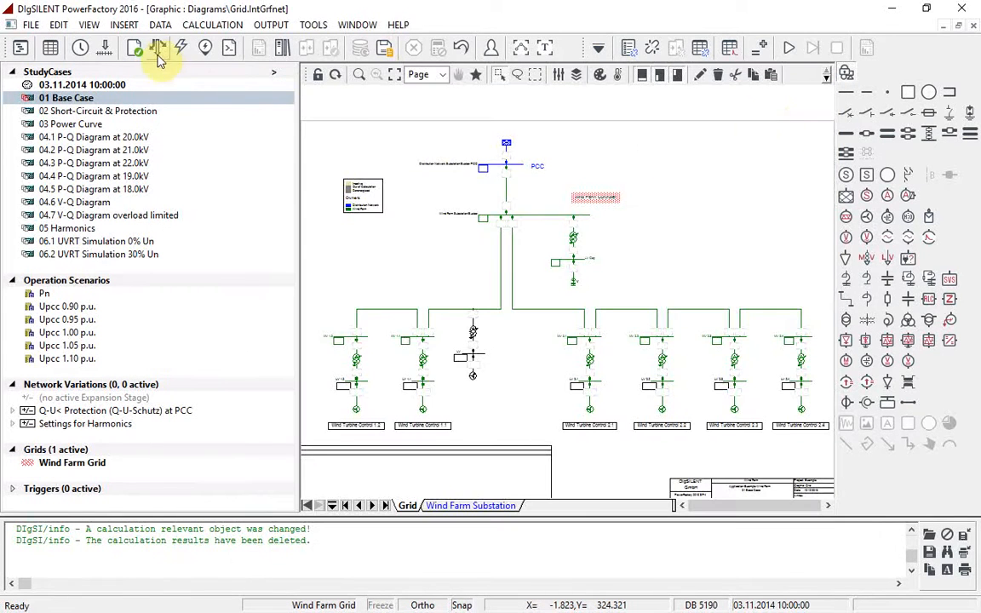
- Rerun the load flow calculation with the new turbine assigned to the station controller
left_click(134, 47)
left_click(731, 98)
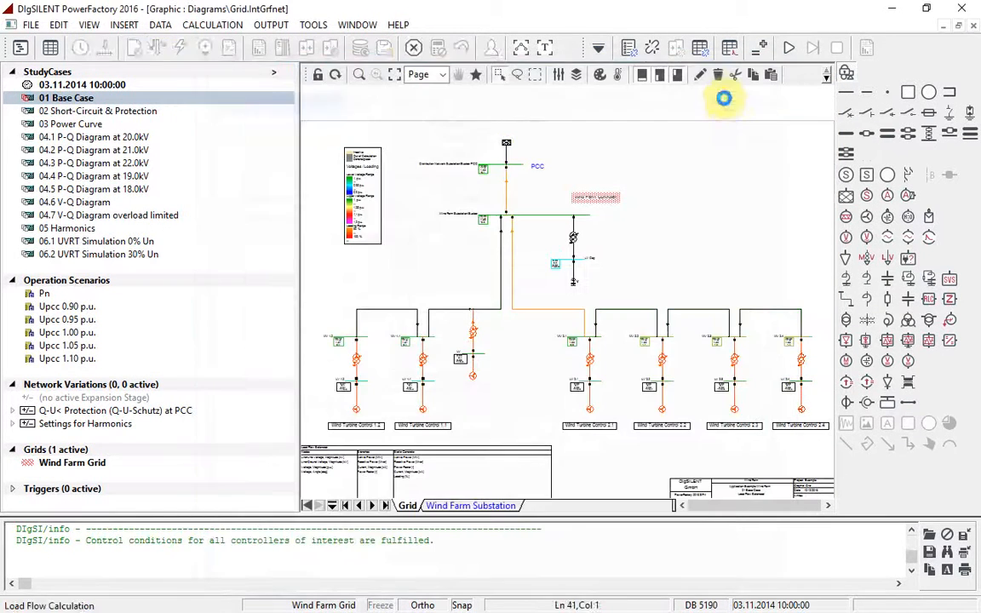
- Examine the load flow results at the PCC end of the grid connection cable, then compare the new 2.5 MW generator with WTG 1.1
left_click(359, 74)
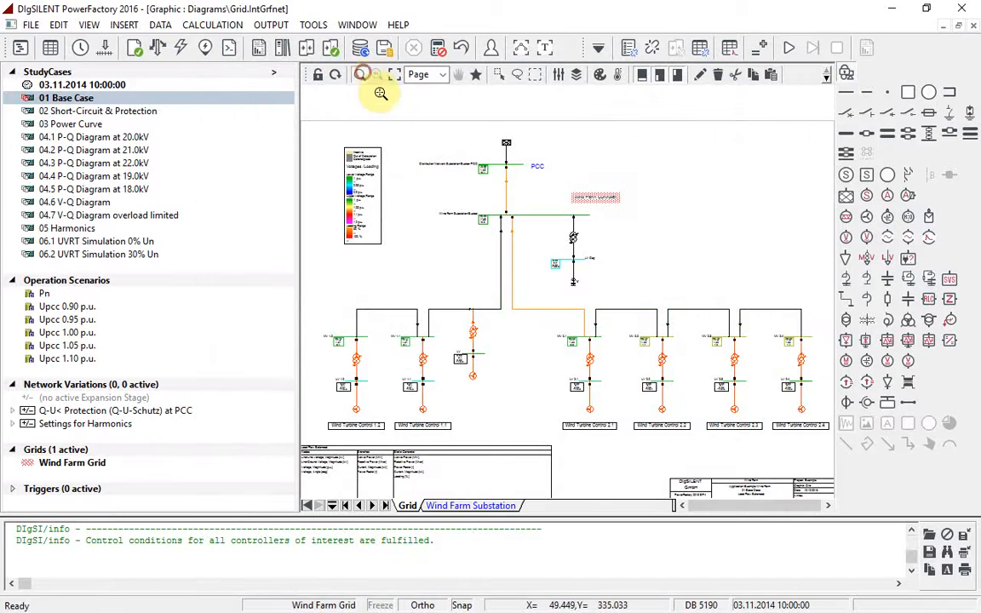
left_click_drag(414, 131, 537, 218)
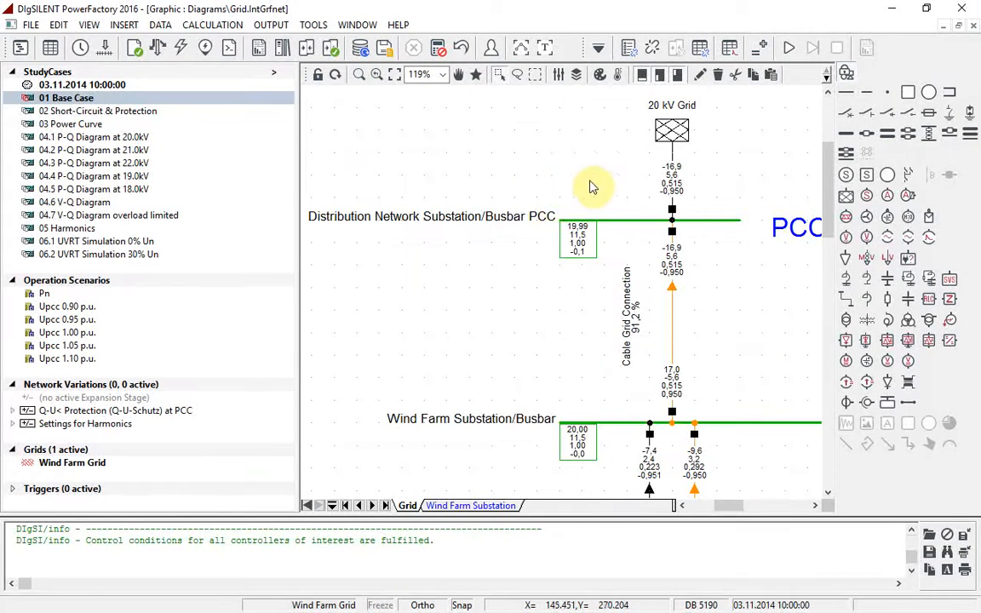
mouse_move(676, 257)
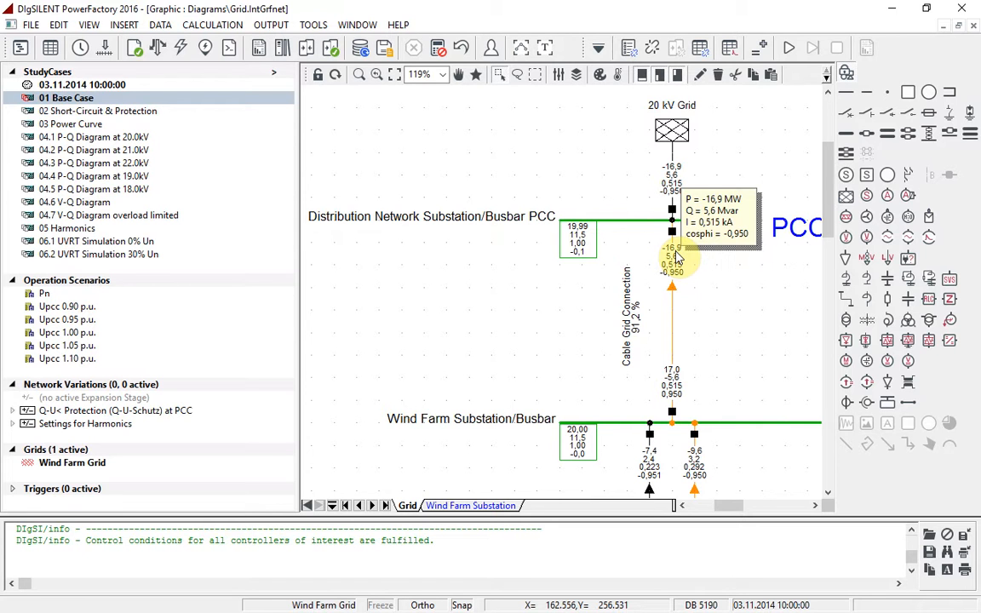
left_click(397, 74)
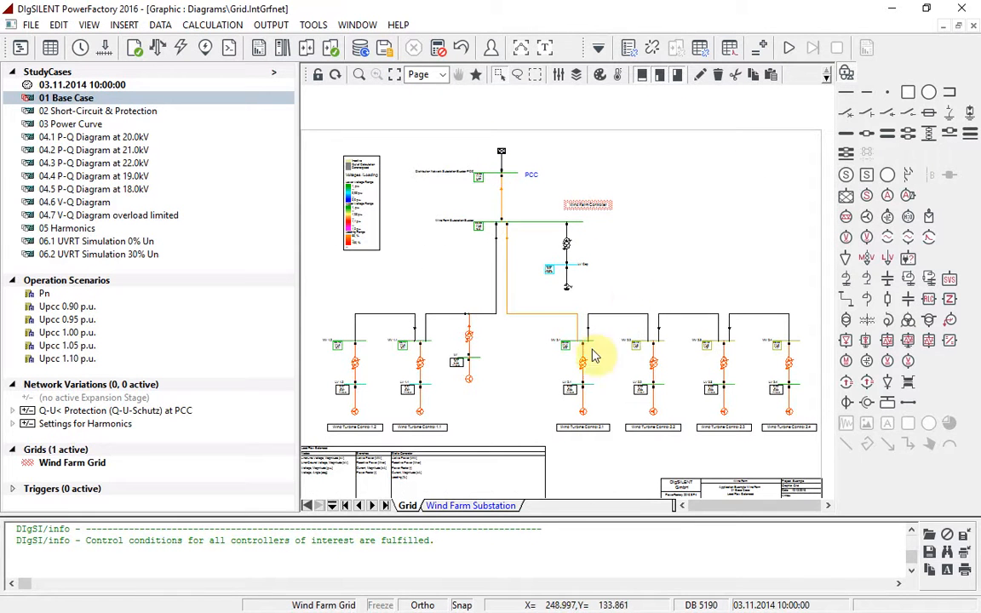
left_click(474, 372)
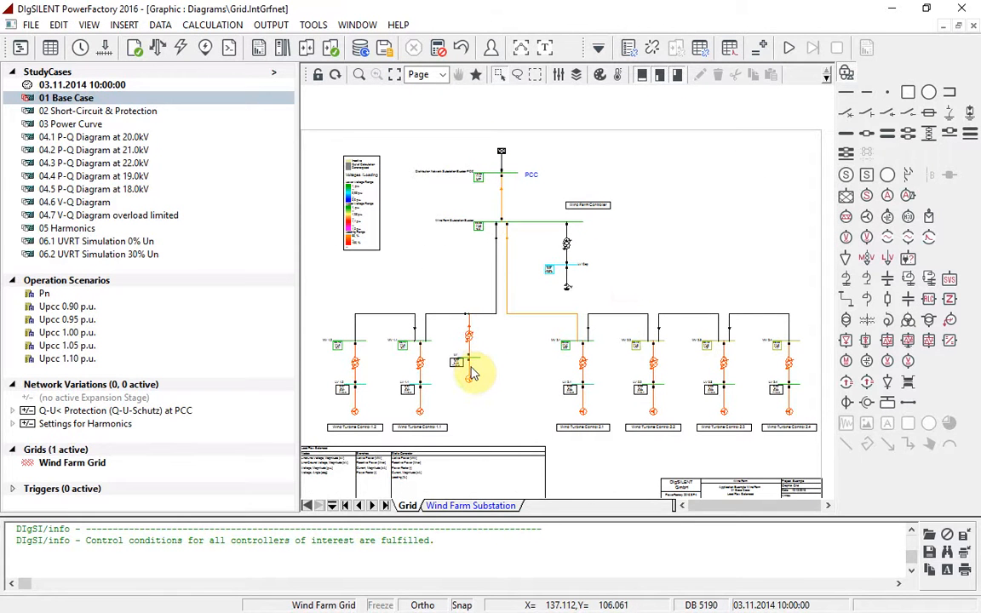
mouse_move(474, 372)
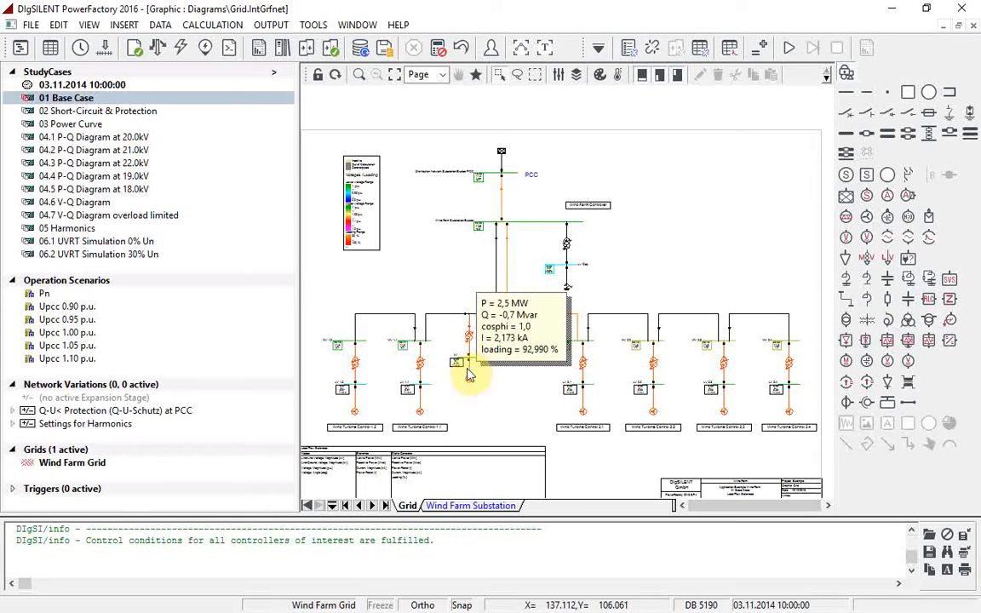
mouse_move(422, 404)
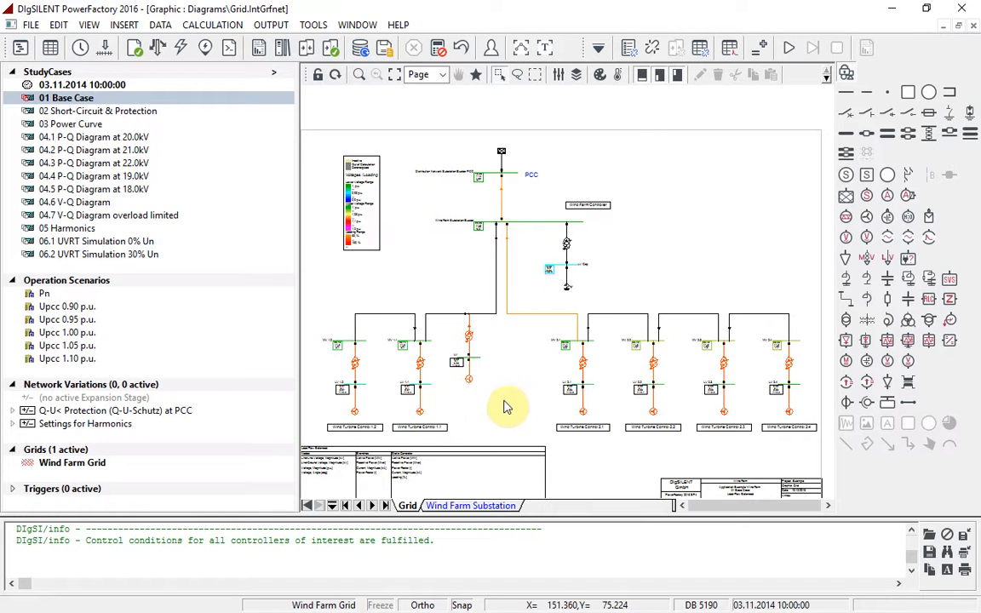
- Set the underexcited active power in the Wind Farm Controller's cosphi(P) characteristic to 17,5 MW
double_click(583, 217)
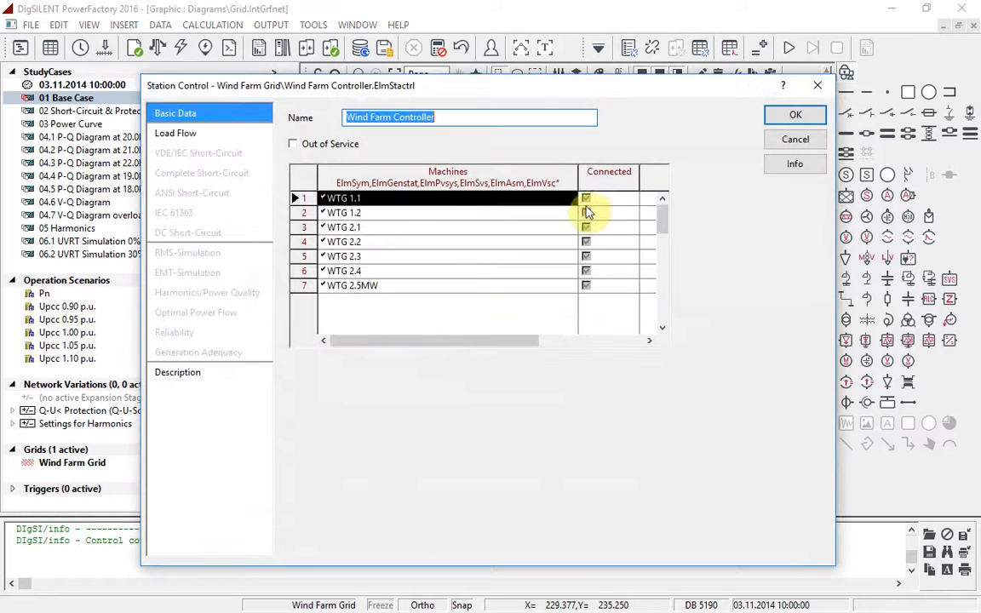
left_click(249, 135)
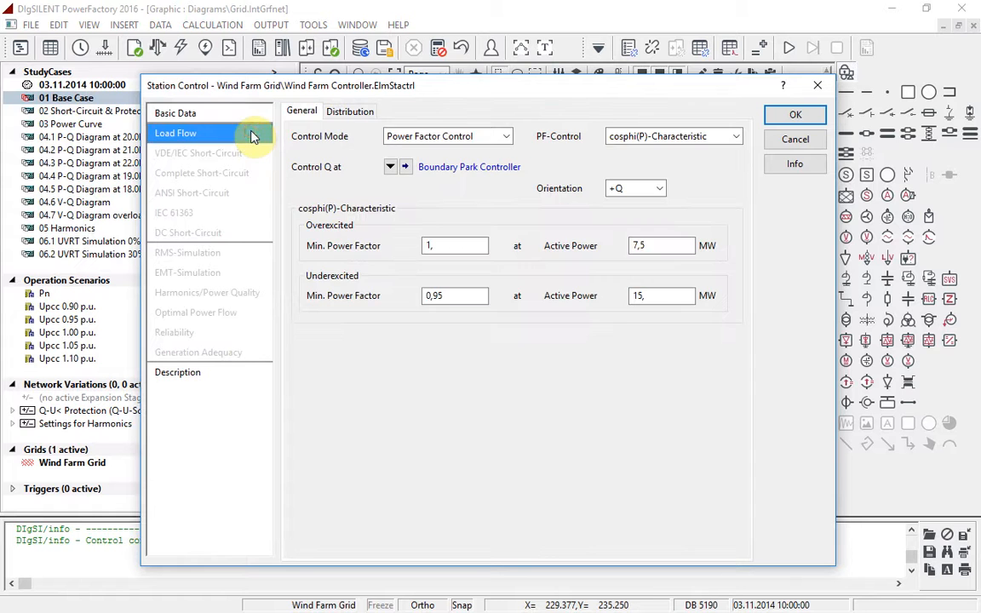
left_click(678, 297)
key("BackSpace")
key("BackSpace")
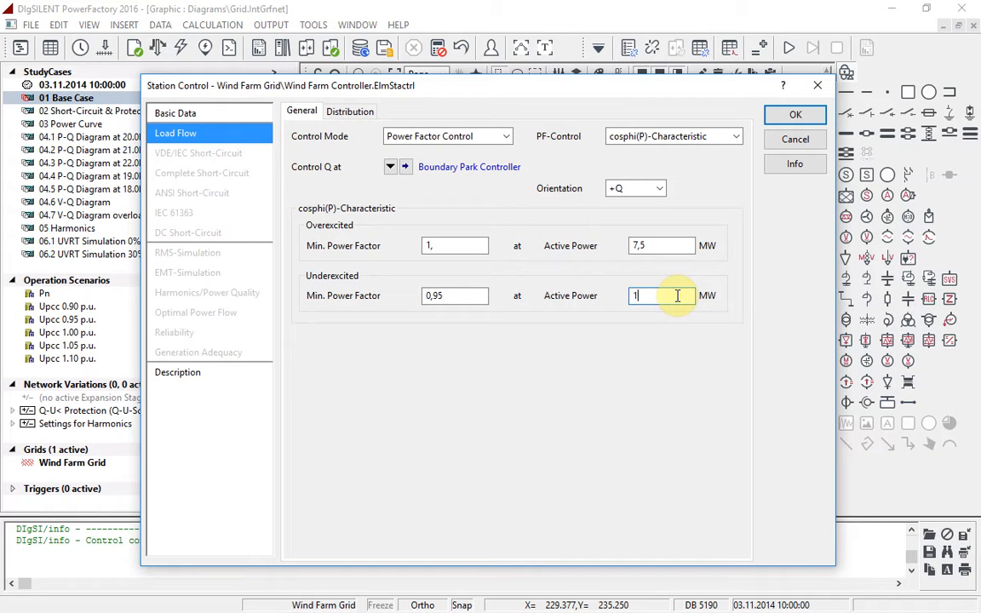
type("7,")
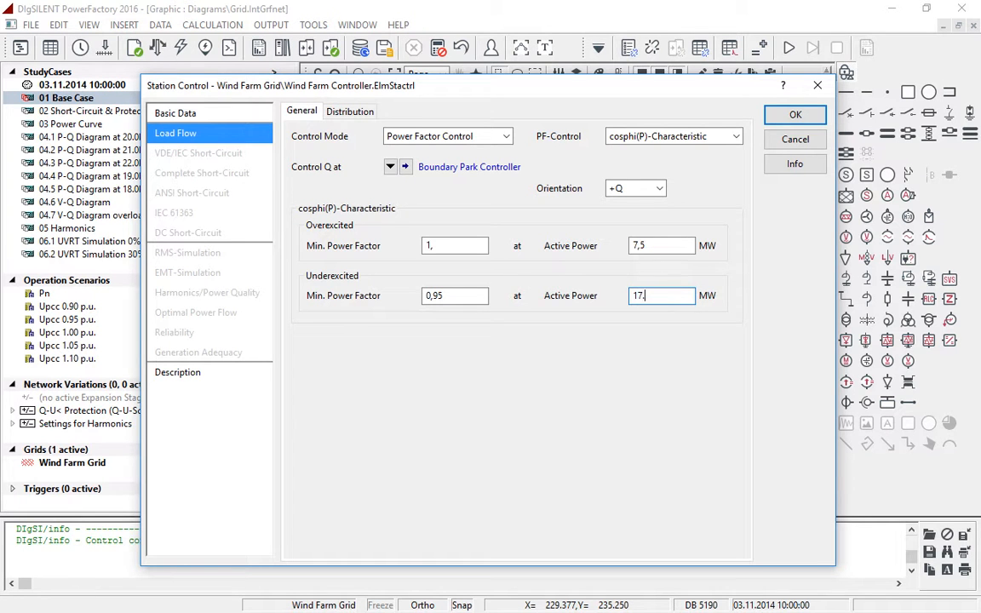
type("5")
left_click(780, 117)
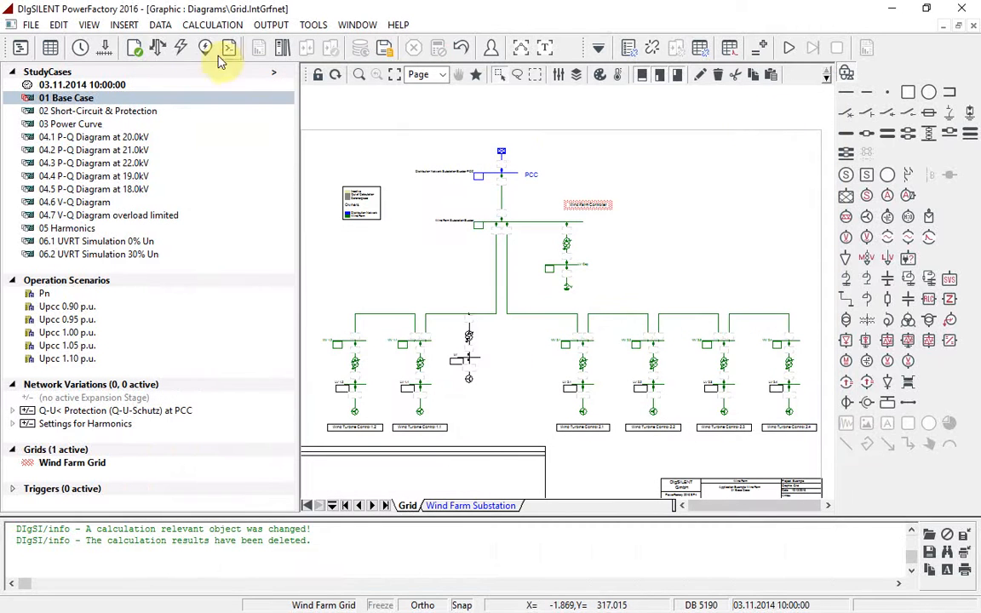
- Run the balanced AC load flow calculation with the changed controller characteristic and check the power factor at the PCC
left_click(155, 49)
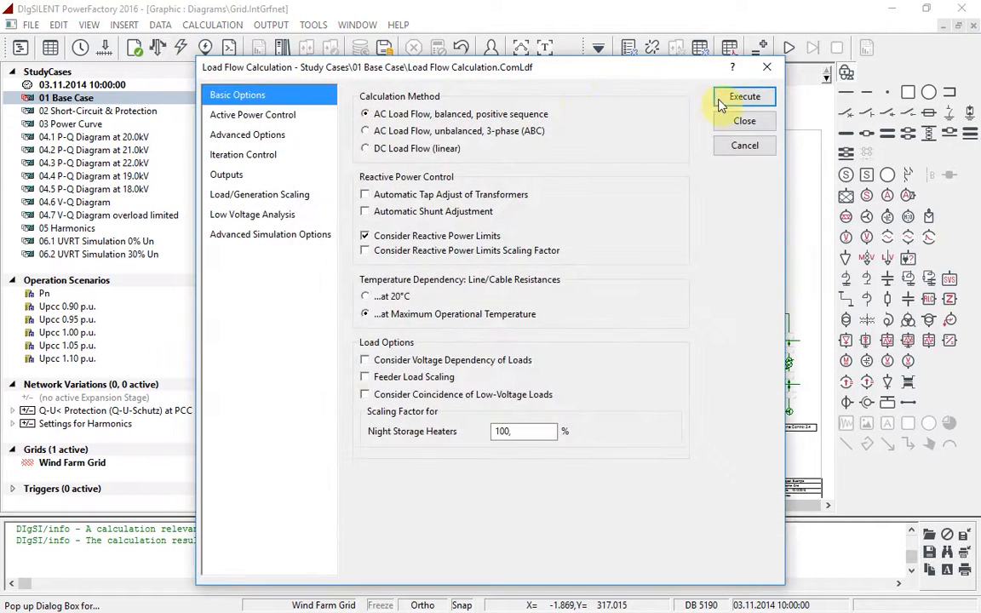
left_click(721, 97)
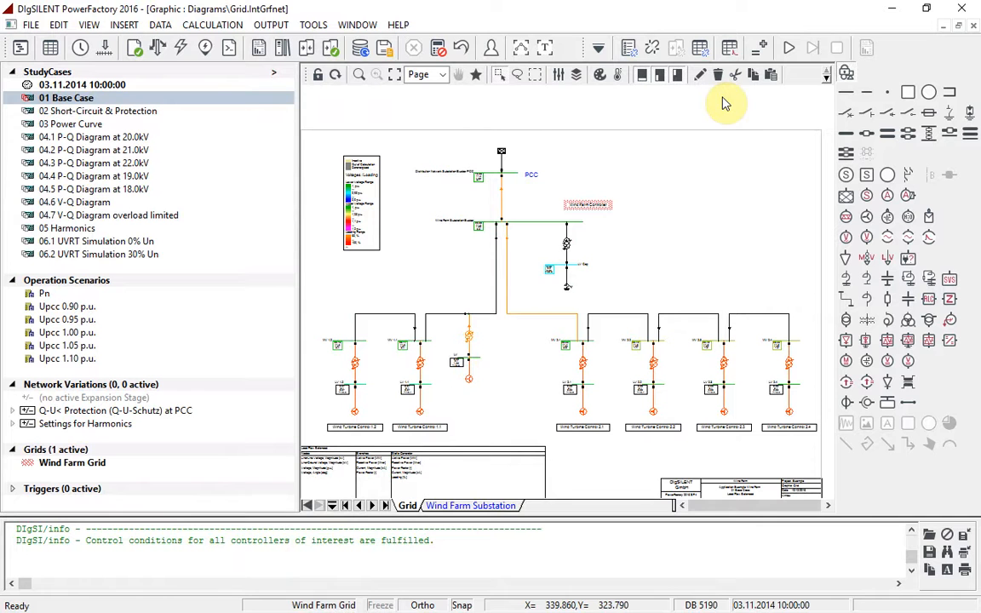
left_click(359, 75)
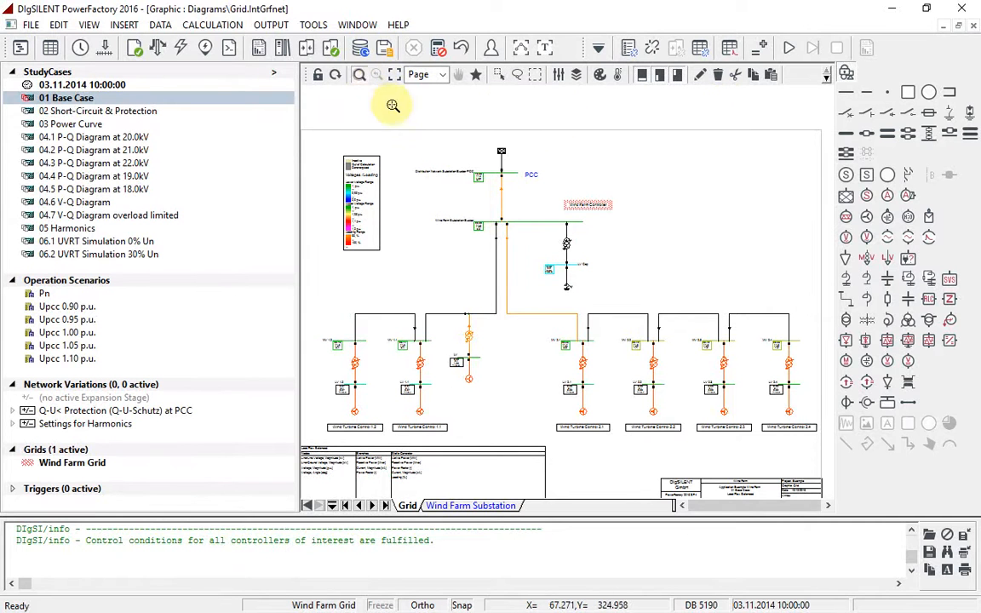
left_click_drag(390, 132, 547, 221)
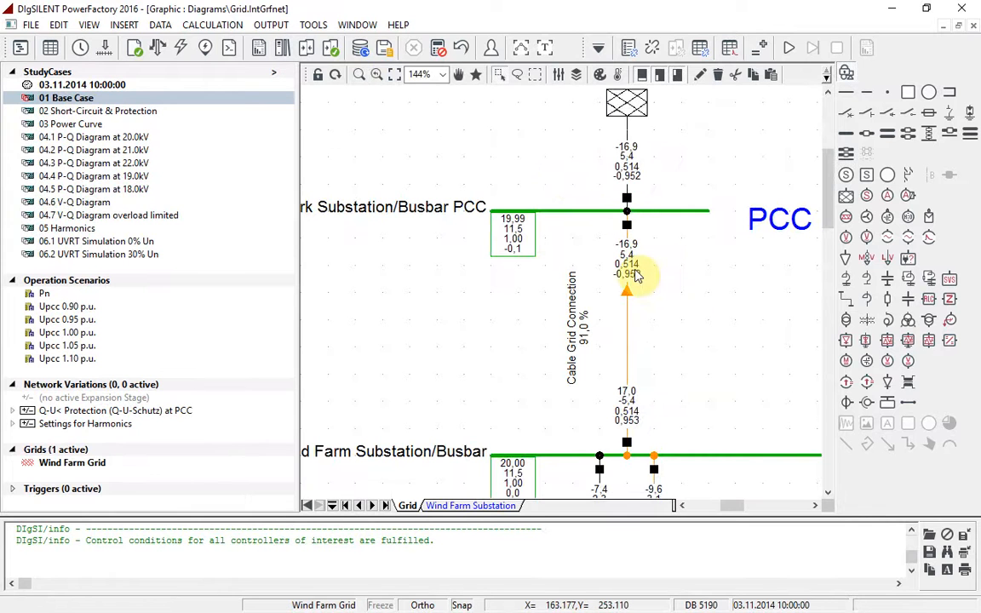
mouse_move(637, 274)
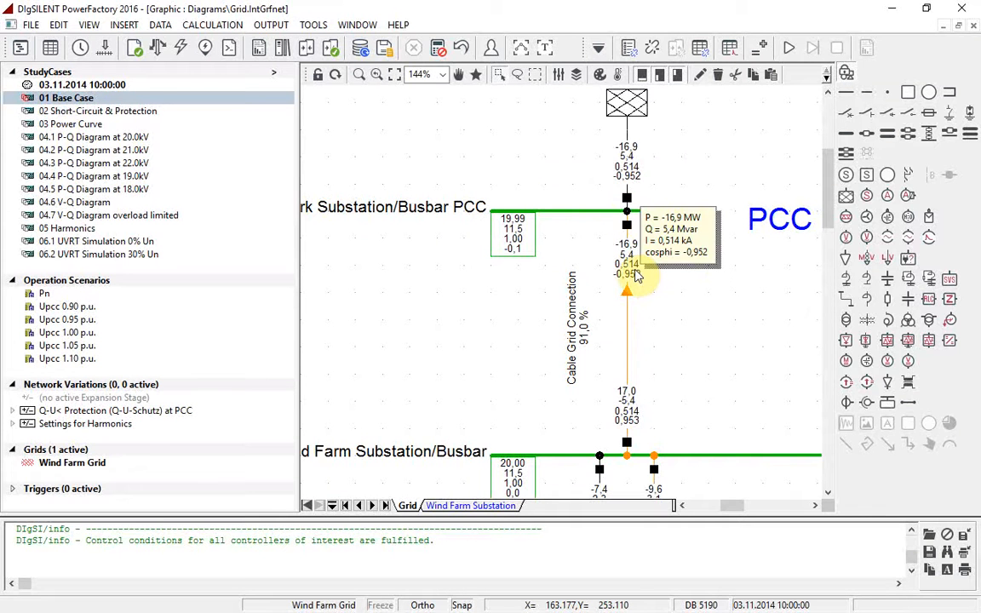